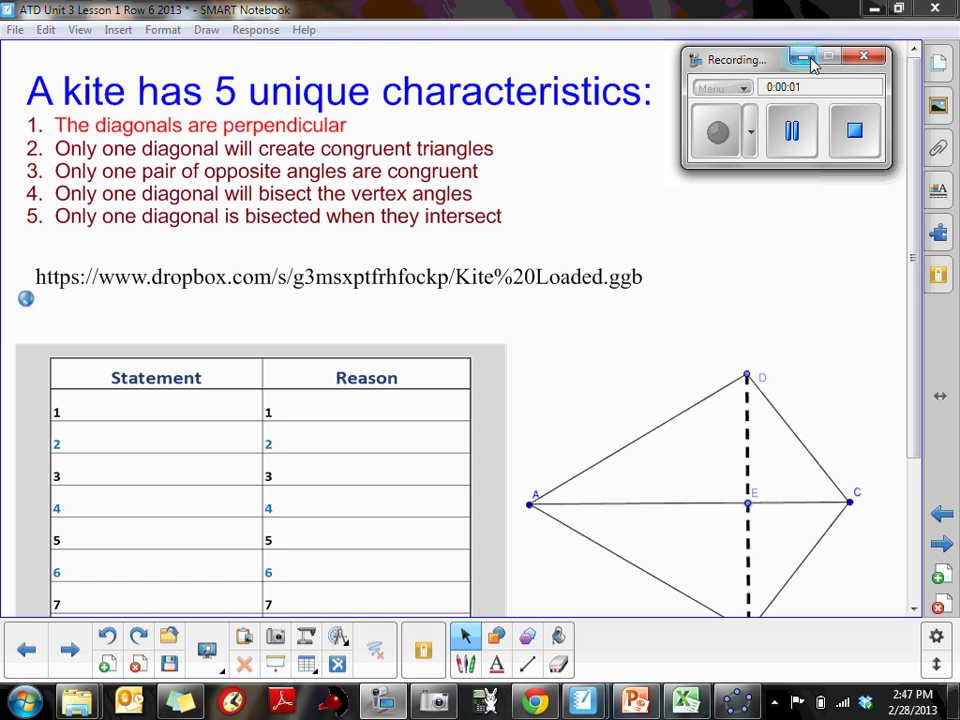
Bring up the Kite Loaded construction in GeoGebra
left_click(808, 62)
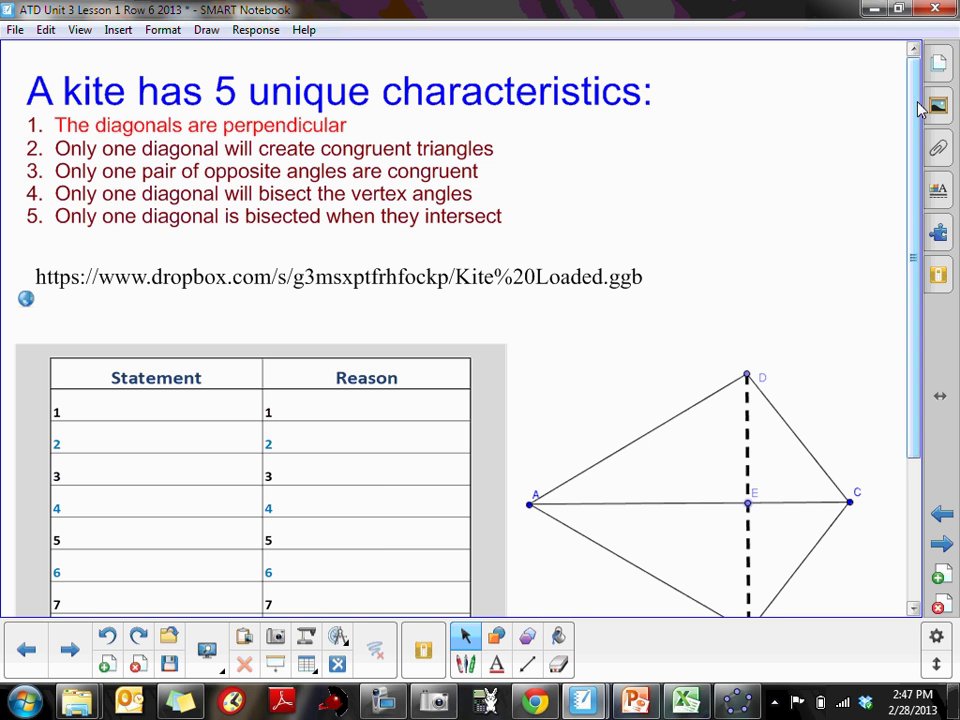
left_click_drag(913, 106, 913, 120)
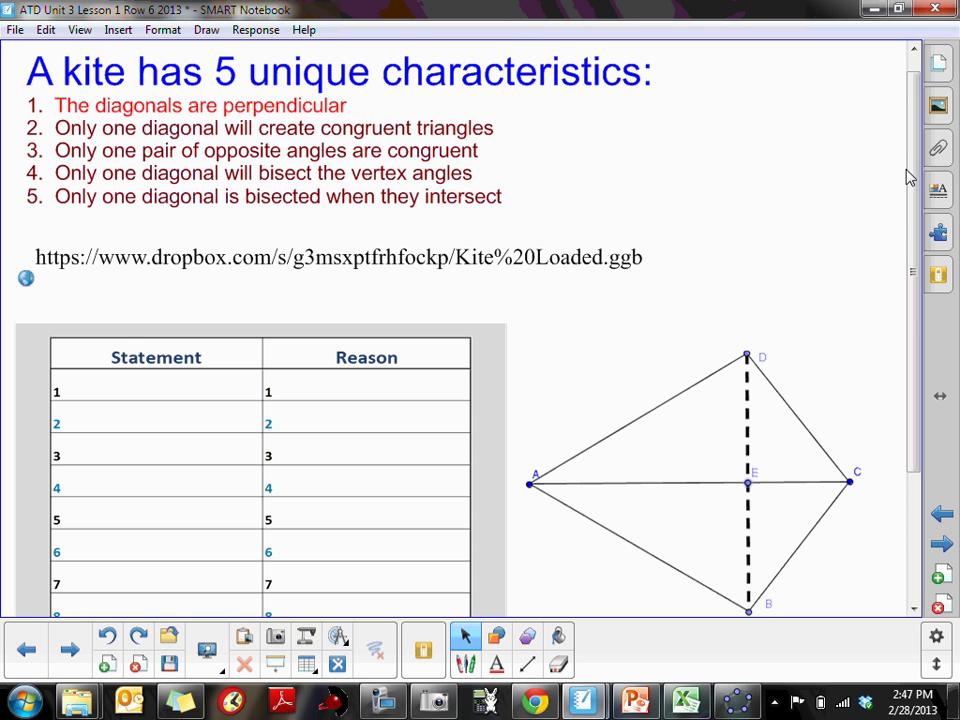
left_click_drag(912, 180, 912, 192)
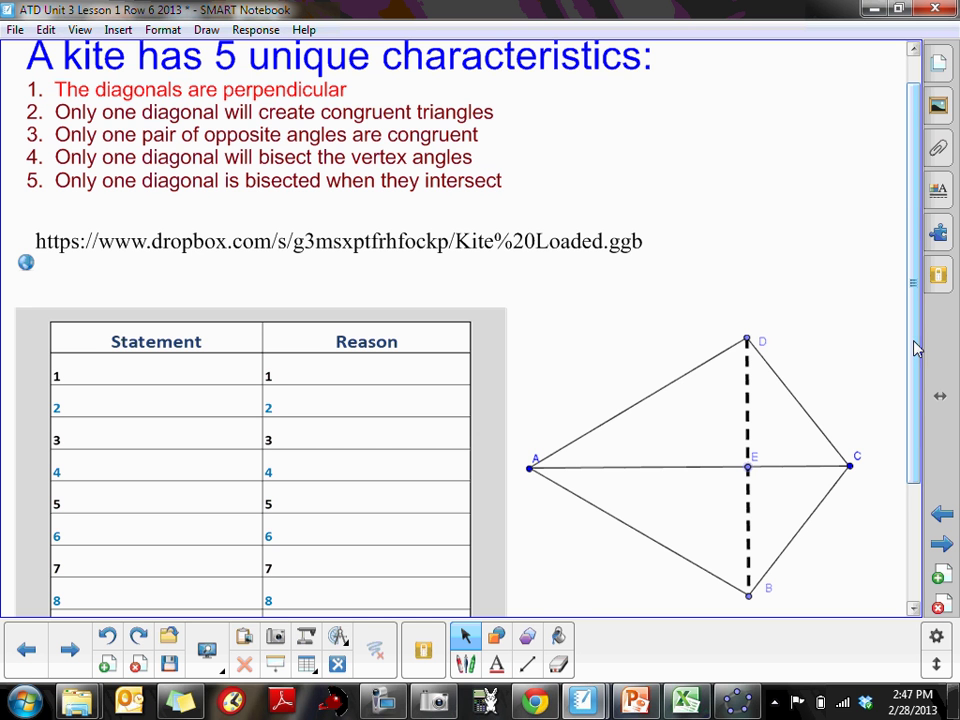
left_click(737, 706)
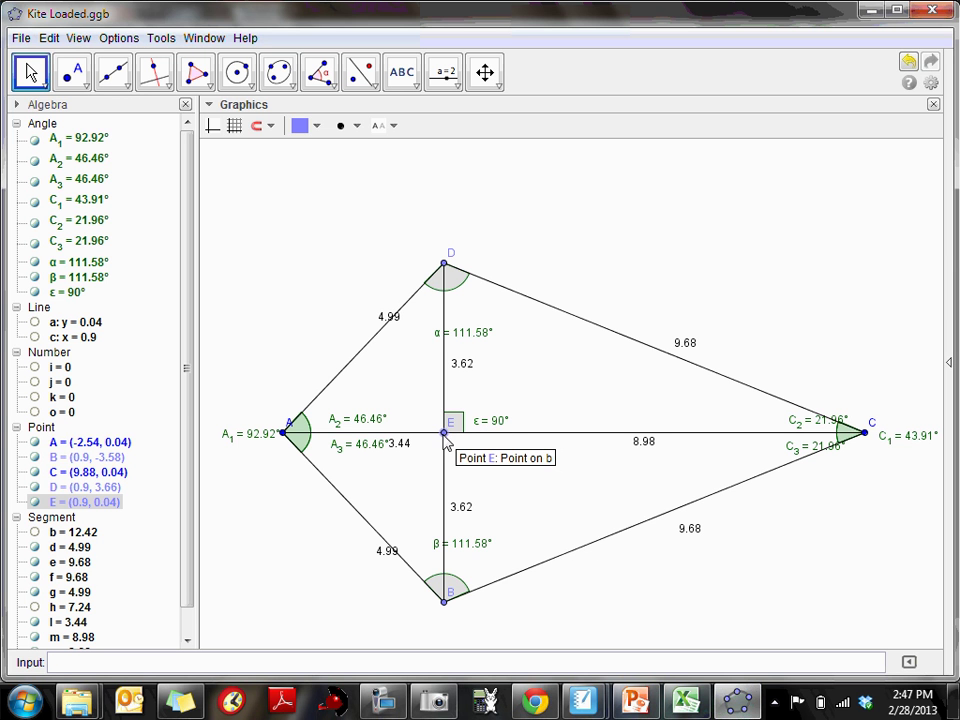
Reshape the kite by sliding E along AC and raising D, ending with E at (5.04, 0.04)
left_click_drag(445, 443, 614, 447)
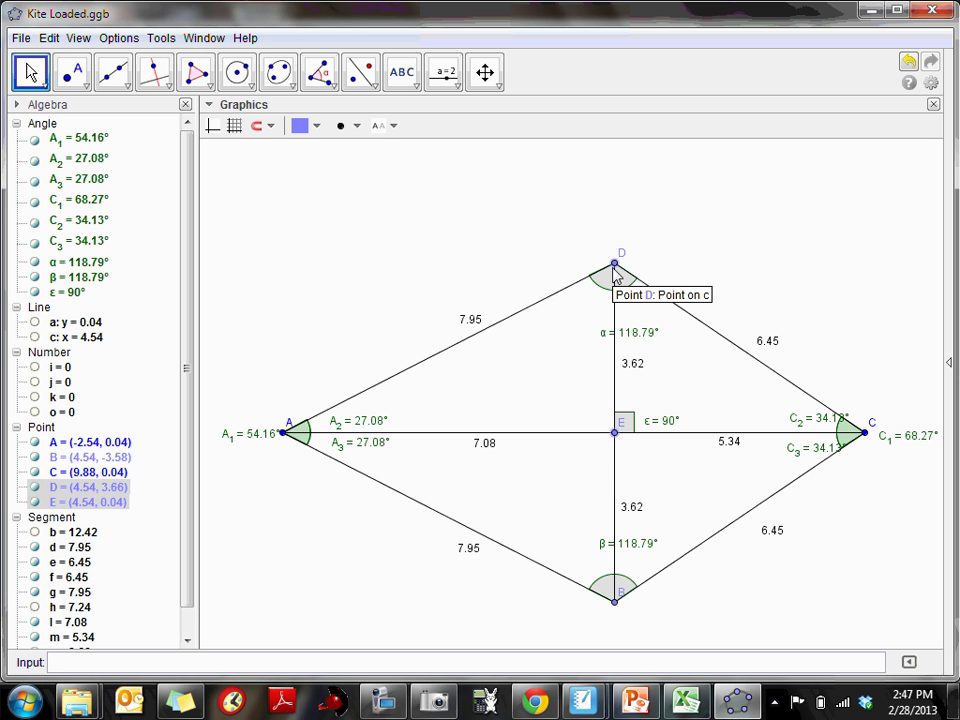
mouse_move(614, 266)
left_mouse_down()
mouse_move(610, 181)
mouse_move(621, 334)
mouse_move(619, 267)
left_mouse_up()
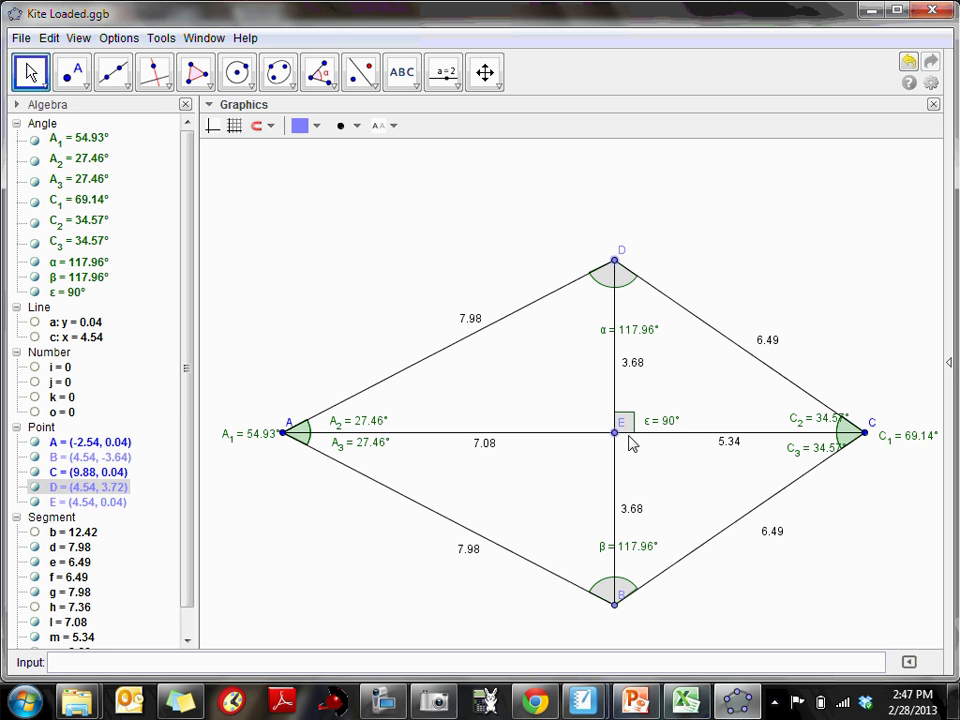
left_click_drag(615, 435, 480, 430)
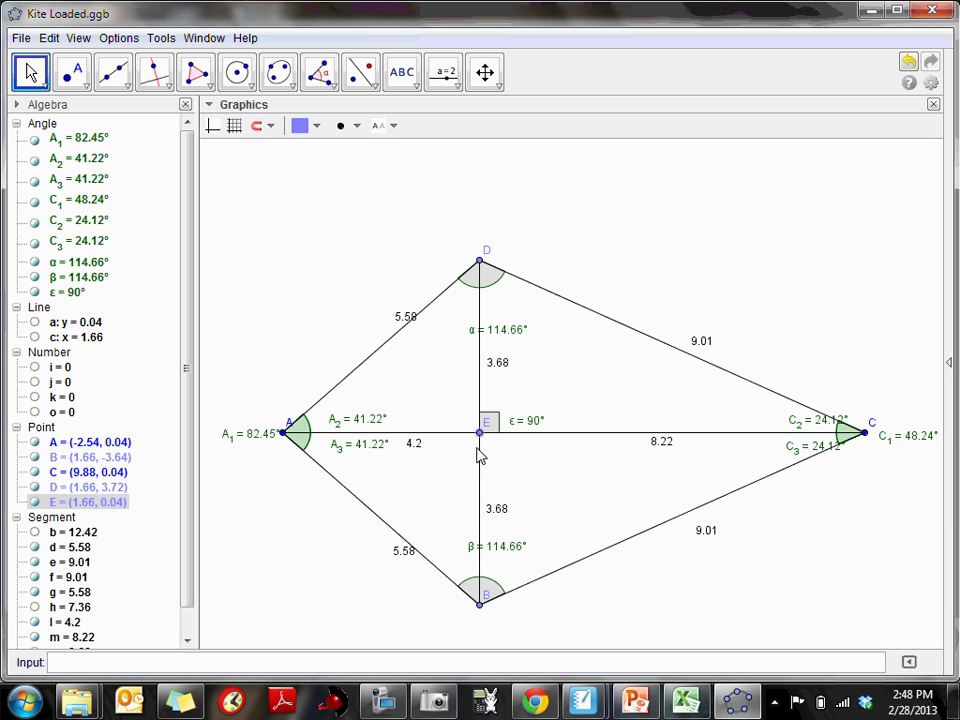
left_click_drag(483, 436, 640, 430)
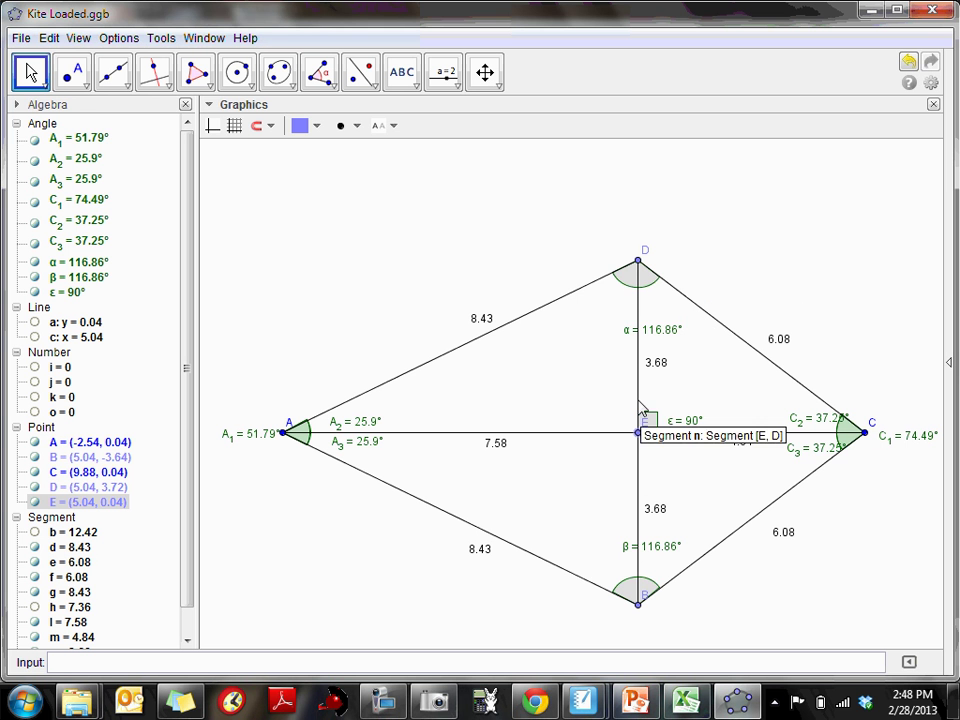
Slide E along AC to (5.94, 0.04), giving A2 = A3 = 23.46° and α = β = 113.5°
left_click_drag(638, 433, 440, 447)
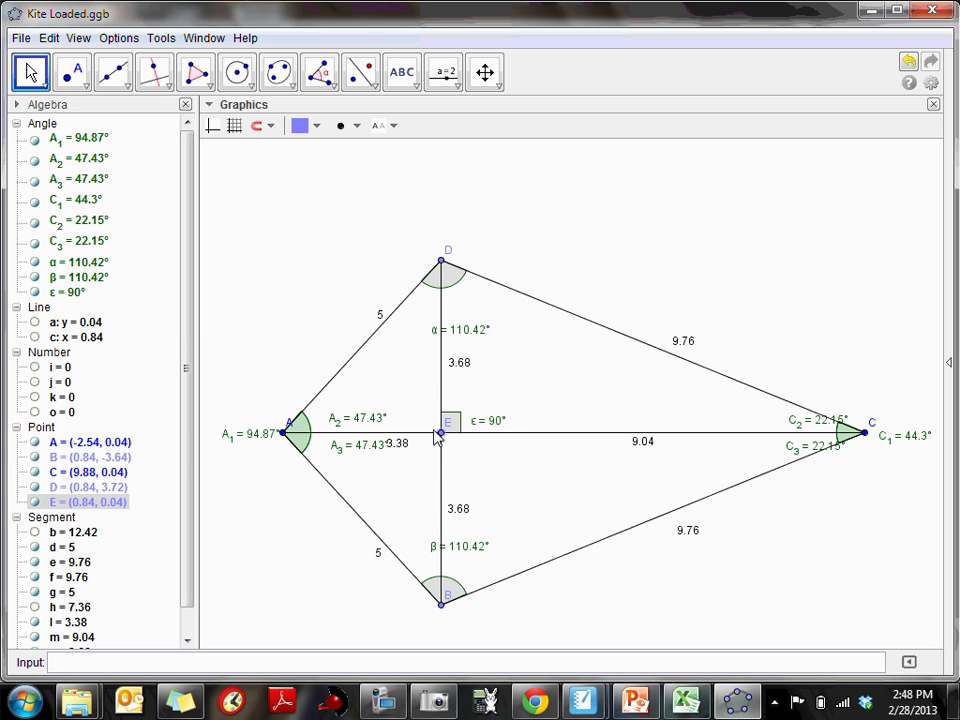
left_click_drag(442, 440, 700, 441)
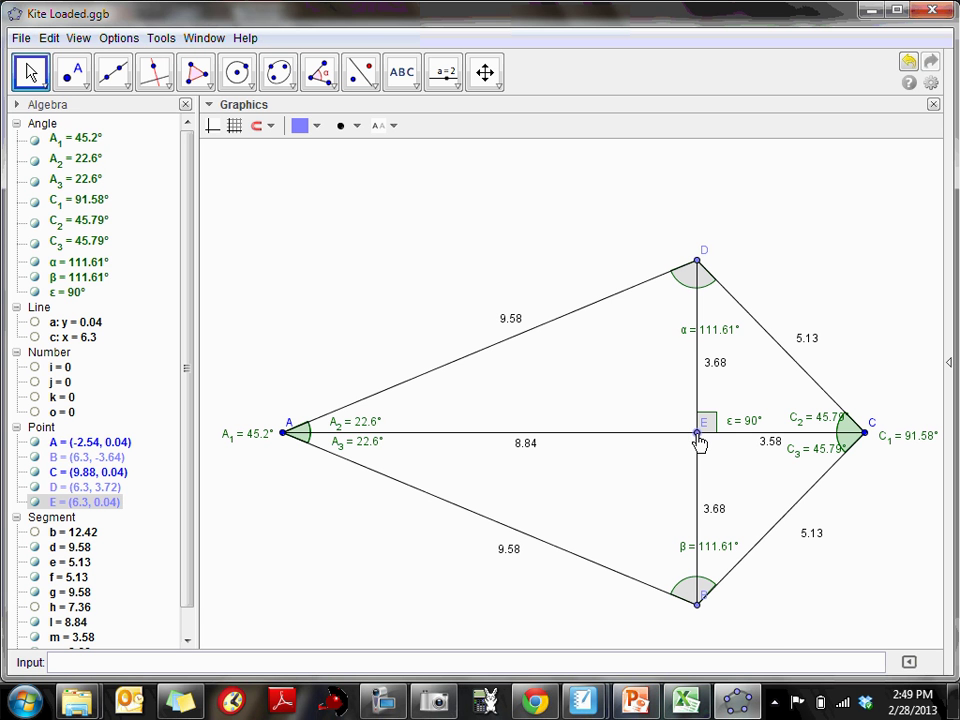
left_click_drag(698, 441, 681, 442)
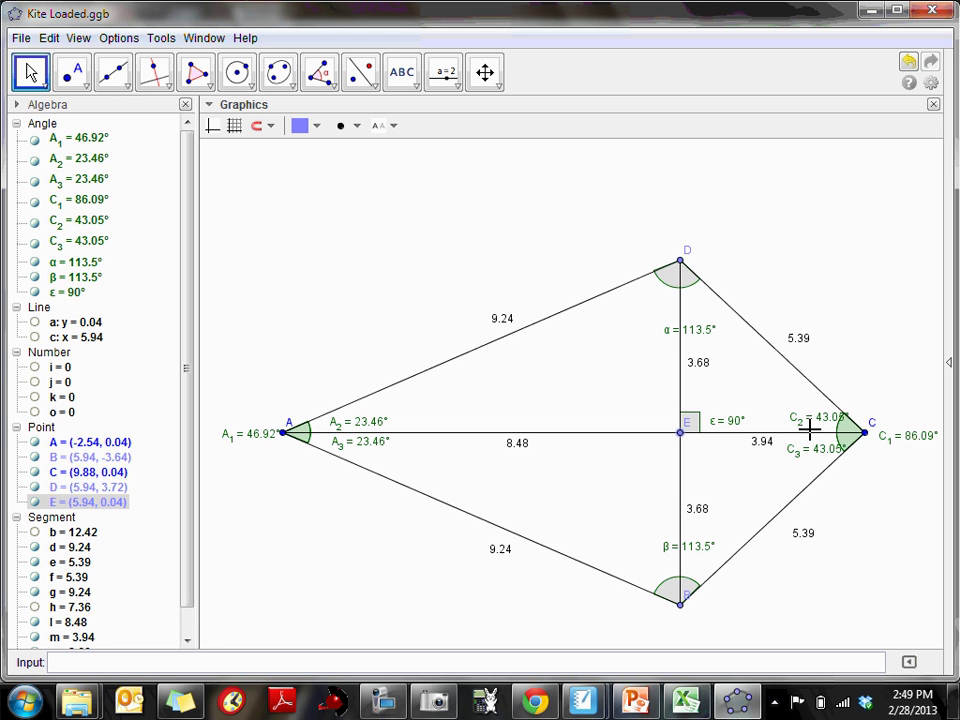
Slide E further along diagonal AC, then minimize GeoGebra to reveal the Notebook kite page
left_click(683, 268, "ctrl")
left_click(683, 270, "ctrl")
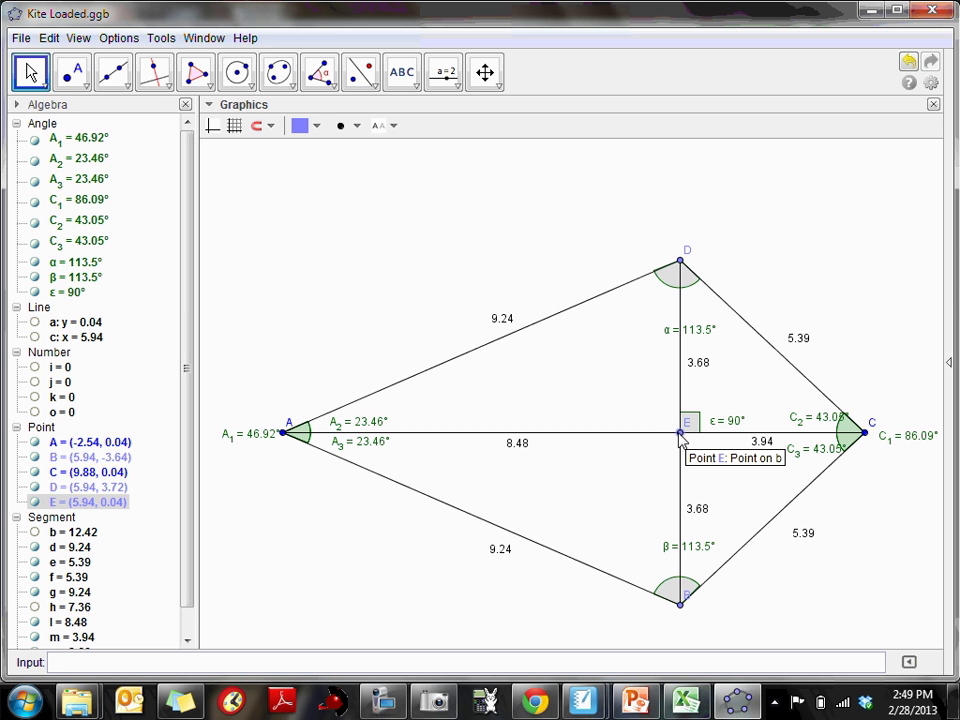
left_click_drag(680, 434, 693, 436)
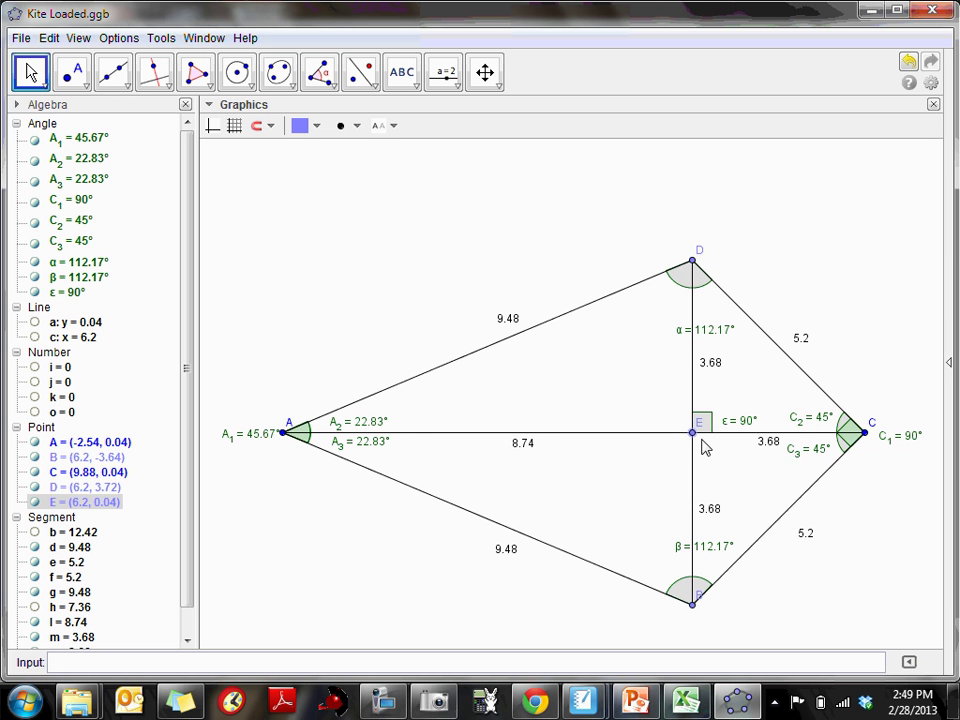
left_click_drag(690, 443, 737, 460)
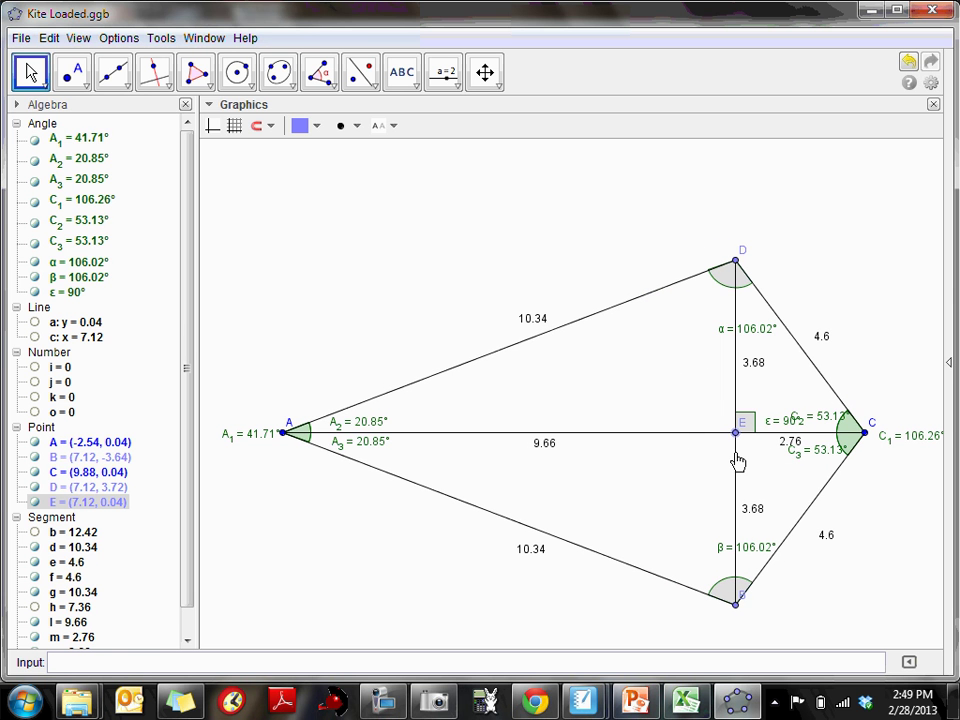
left_click_drag(737, 460, 717, 451)
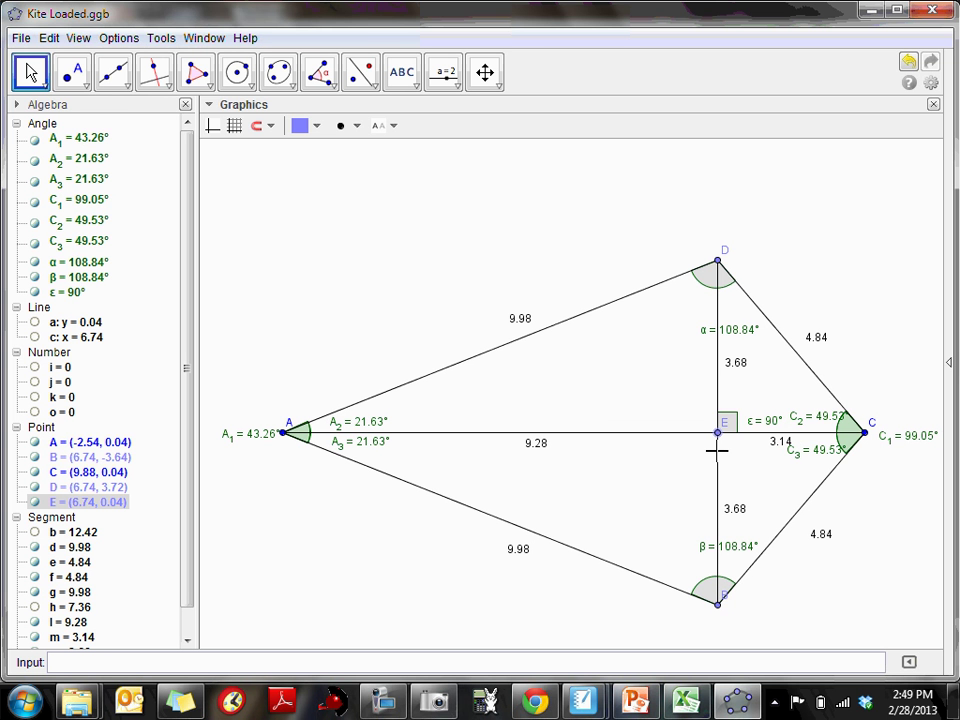
left_click(742, 705)
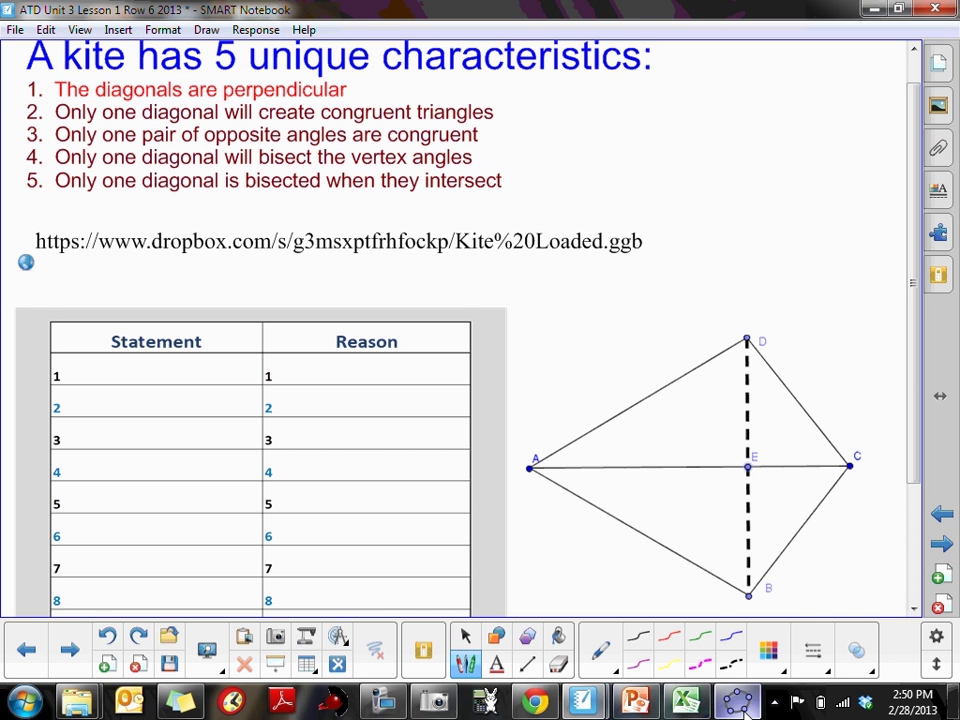
left_click_drag(724, 463, 741, 458)
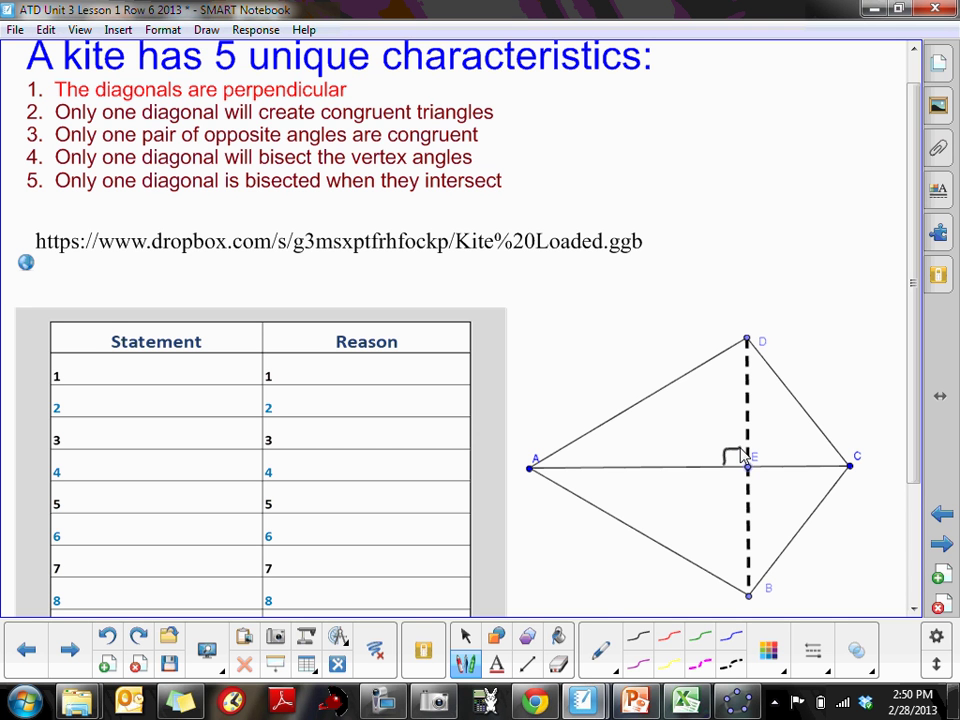
key("Escape")
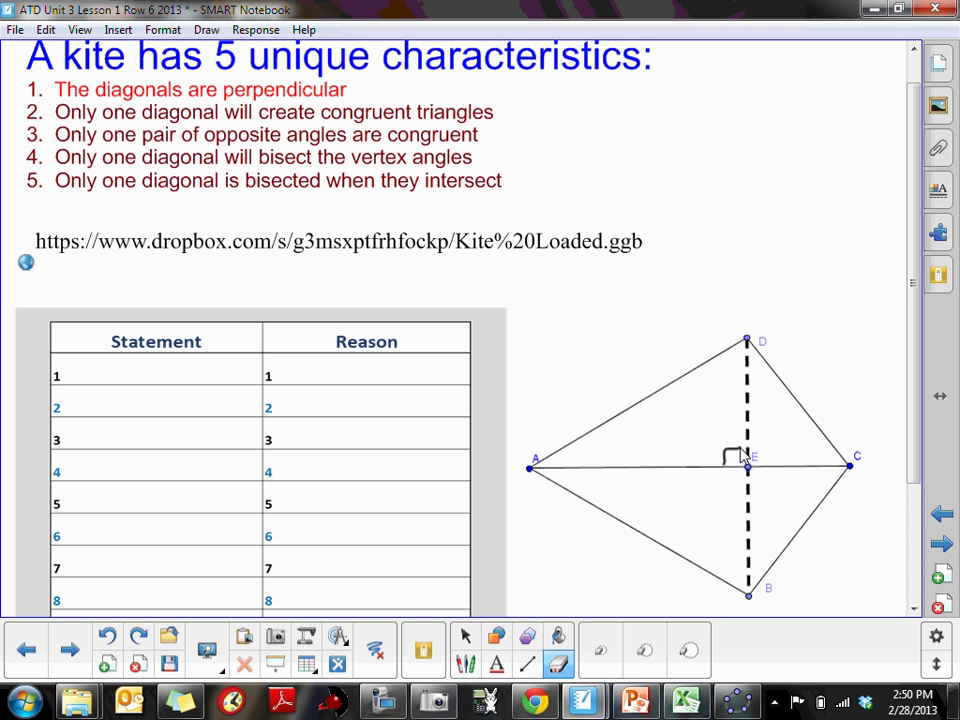
mouse_move(741, 455)
left_mouse_down()
mouse_move(720, 452)
mouse_move(743, 455)
left_mouse_up()
key("Escape")
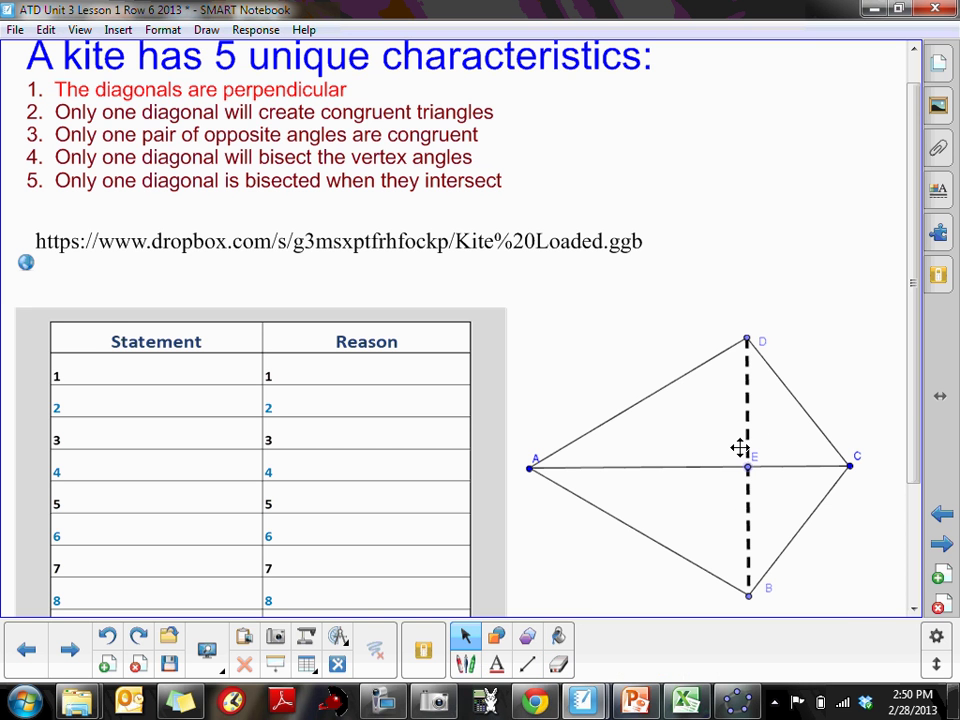
Label angles 1 and 2 at E and trace AE, AD and DE in blue
left_click_drag(723, 436, 731, 492)
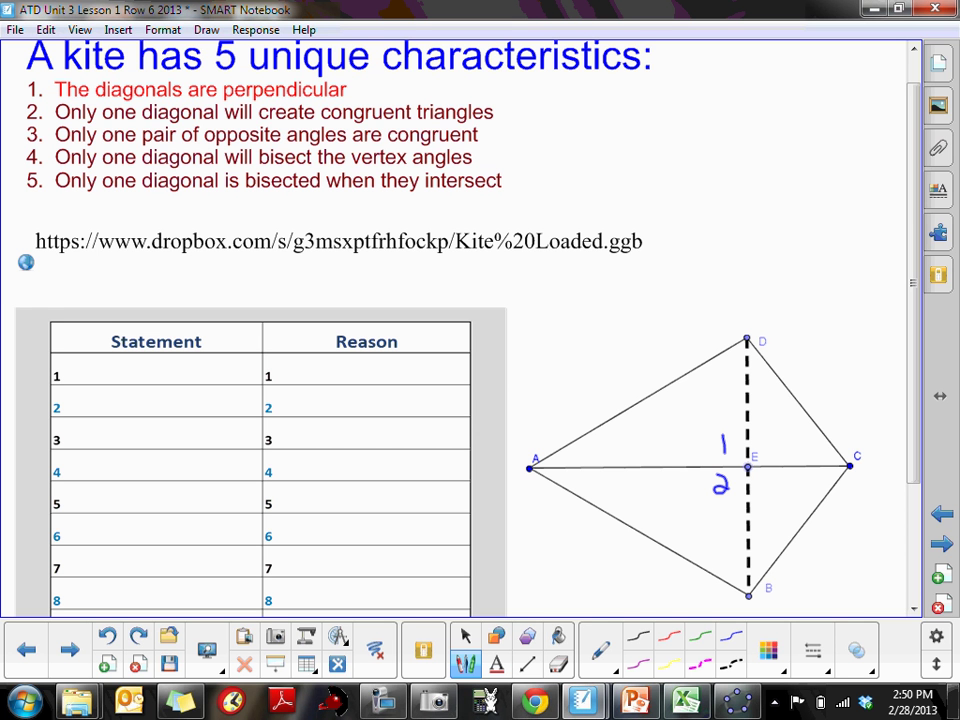
mouse_move(745, 466)
left_mouse_down()
mouse_move(530, 469)
mouse_move(742, 593)
mouse_move(742, 473)
left_mouse_up()
mouse_move(531, 468)
left_mouse_down()
mouse_move(732, 346)
mouse_move(739, 482)
left_mouse_up()
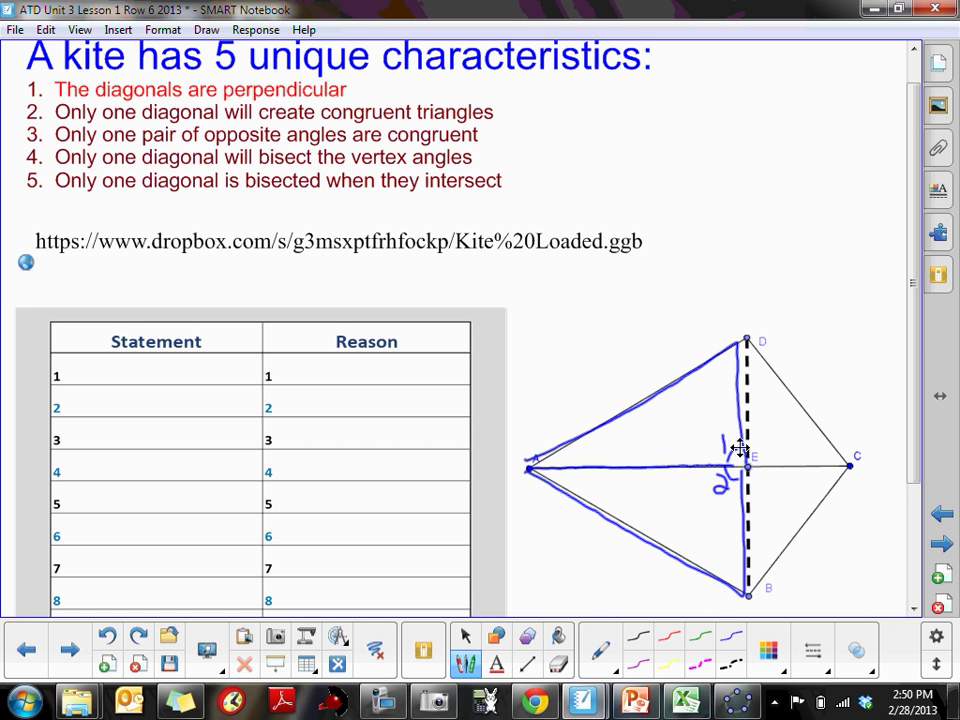
Trace diagonal BD in red and add matching congruence ticks on sides AB and AD
mouse_move(744, 590)
left_mouse_down()
mouse_move(743, 346)
mouse_move(744, 579)
left_mouse_up()
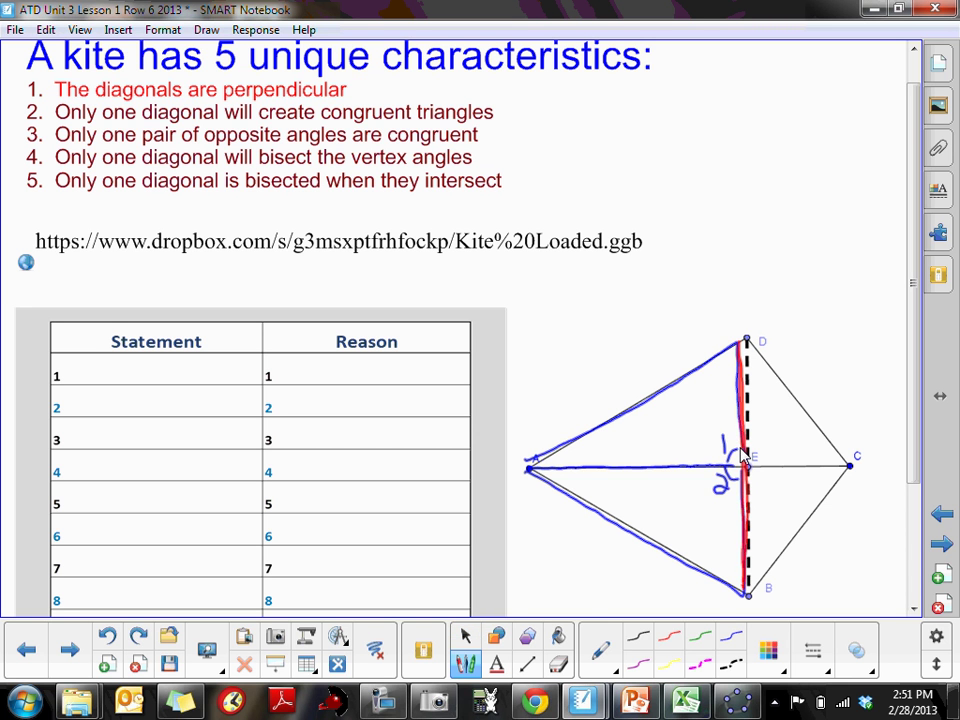
left_click_drag(637, 512, 611, 540)
left_click_drag(650, 382, 641, 404)
In red, circle the angles at E and A, mark shared side AE, and bracket DE and EB
mouse_move(776, 452)
left_mouse_down()
mouse_move(712, 440)
mouse_move(740, 496)
mouse_move(778, 458)
left_mouse_up()
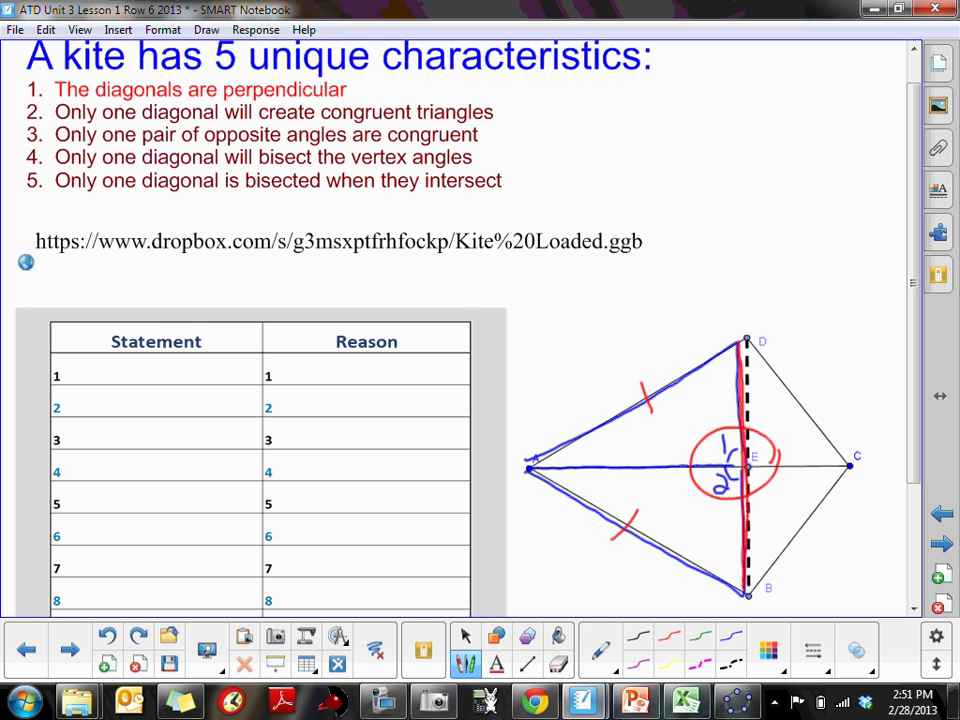
mouse_move(548, 446)
left_mouse_down()
mouse_move(508, 468)
mouse_move(556, 478)
mouse_move(545, 444)
left_mouse_up()
mouse_move(650, 454)
left_mouse_down()
mouse_move(640, 476)
mouse_move(651, 455)
left_mouse_up()
left_click_drag(532, 466, 745, 466)
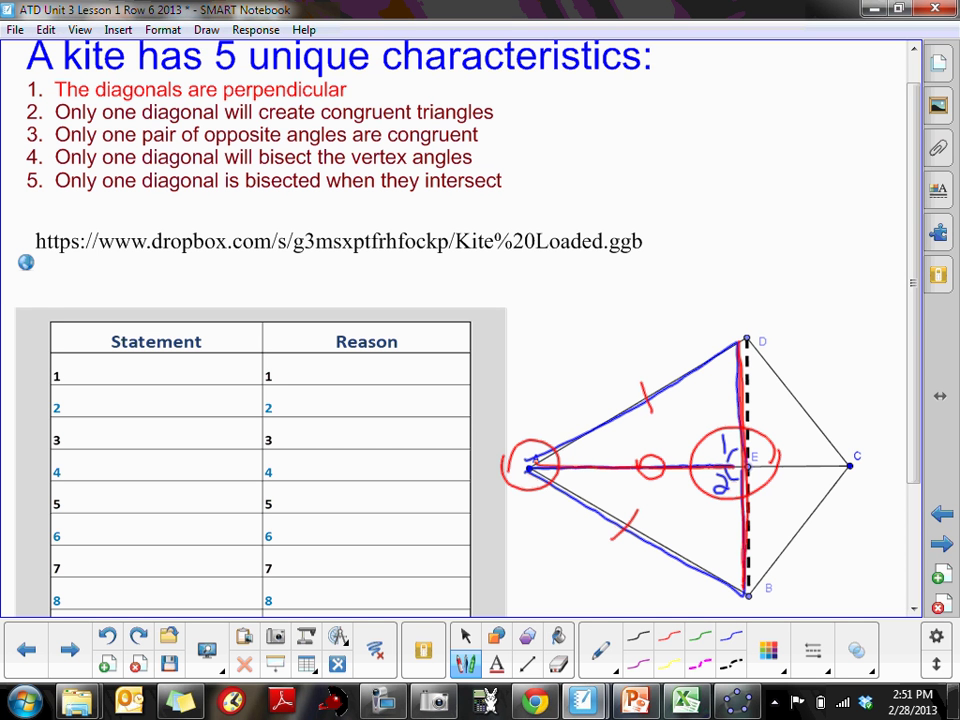
left_click_drag(750, 478, 748, 588)
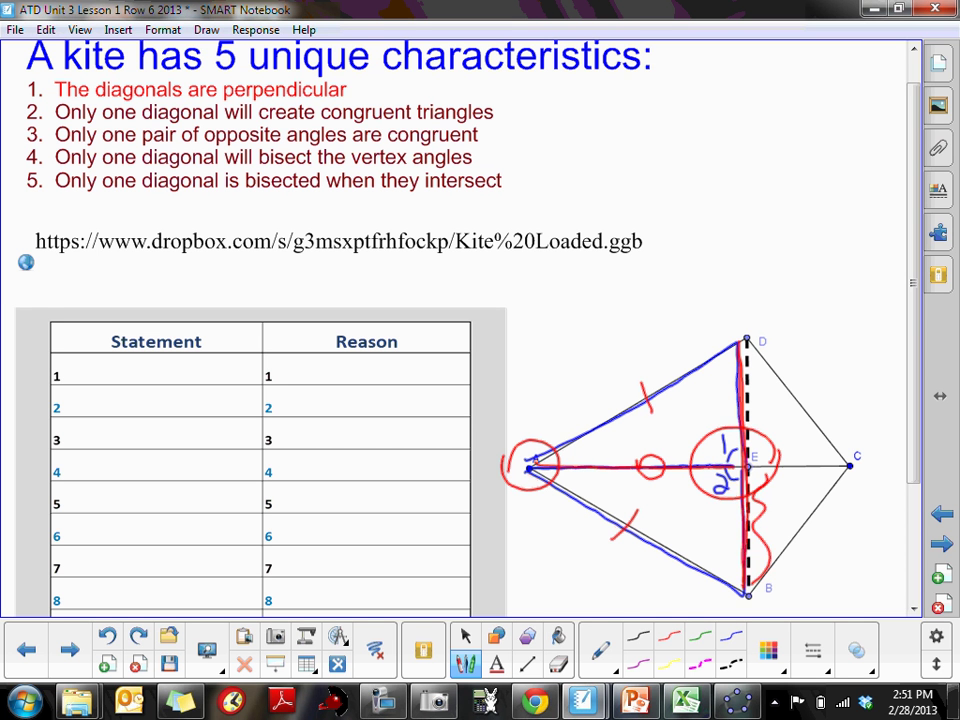
mouse_move(748, 342)
left_mouse_down()
mouse_move(762, 400)
mouse_move(752, 452)
left_mouse_up()
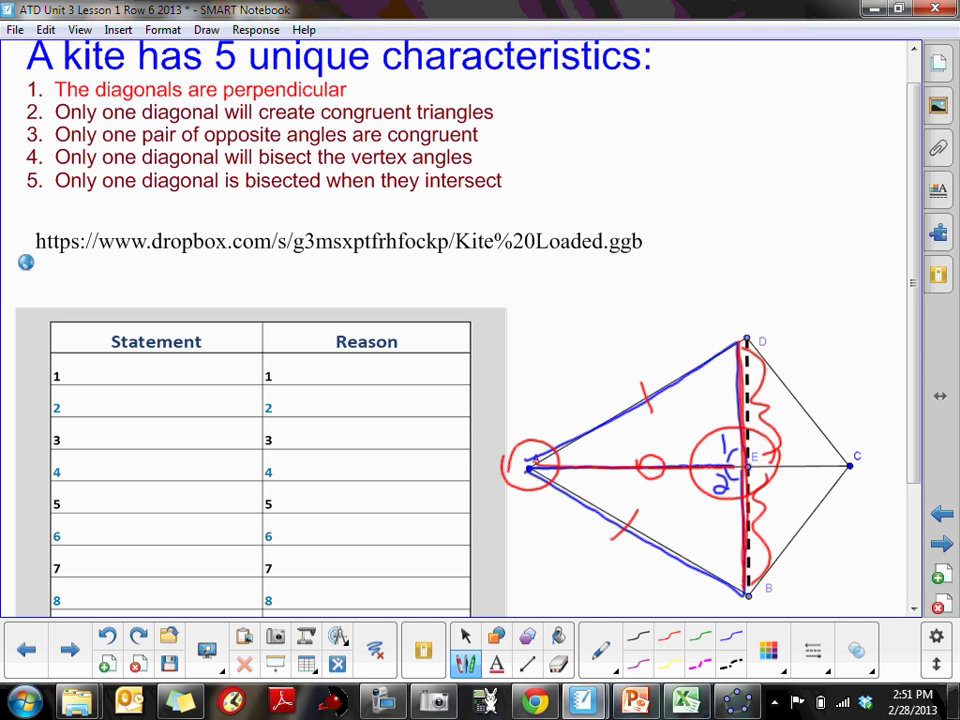
Erase all ink annotations from the kite diagram
left_click(465, 636)
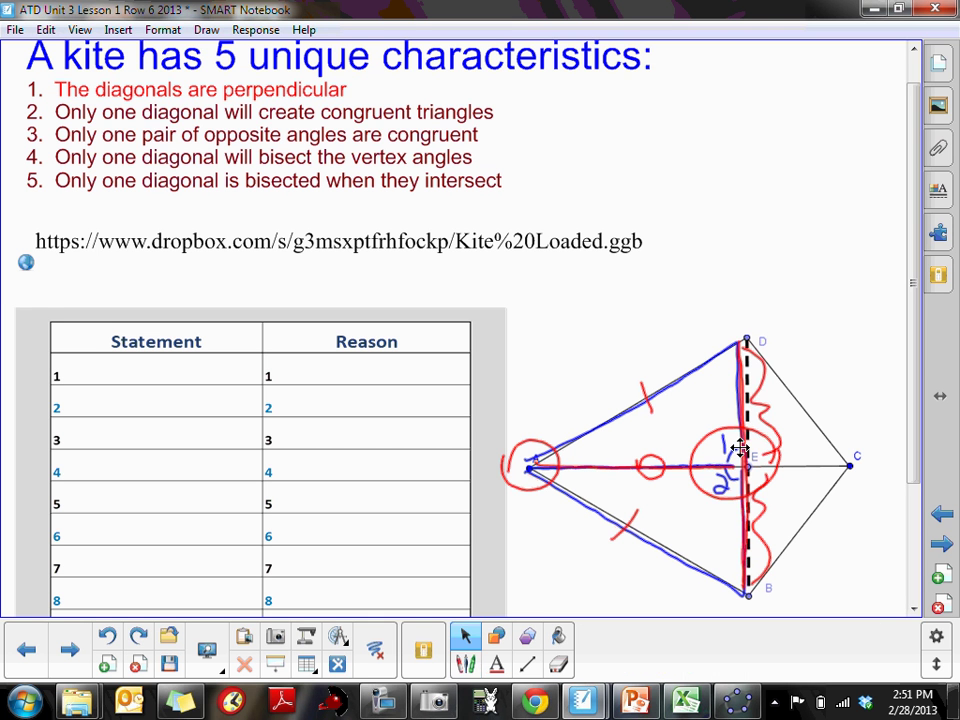
left_click(558, 664)
mouse_move(555, 521)
left_mouse_down()
mouse_move(842, 439)
mouse_move(507, 510)
mouse_move(814, 514)
mouse_move(549, 540)
mouse_move(724, 570)
mouse_move(690, 522)
left_mouse_up()
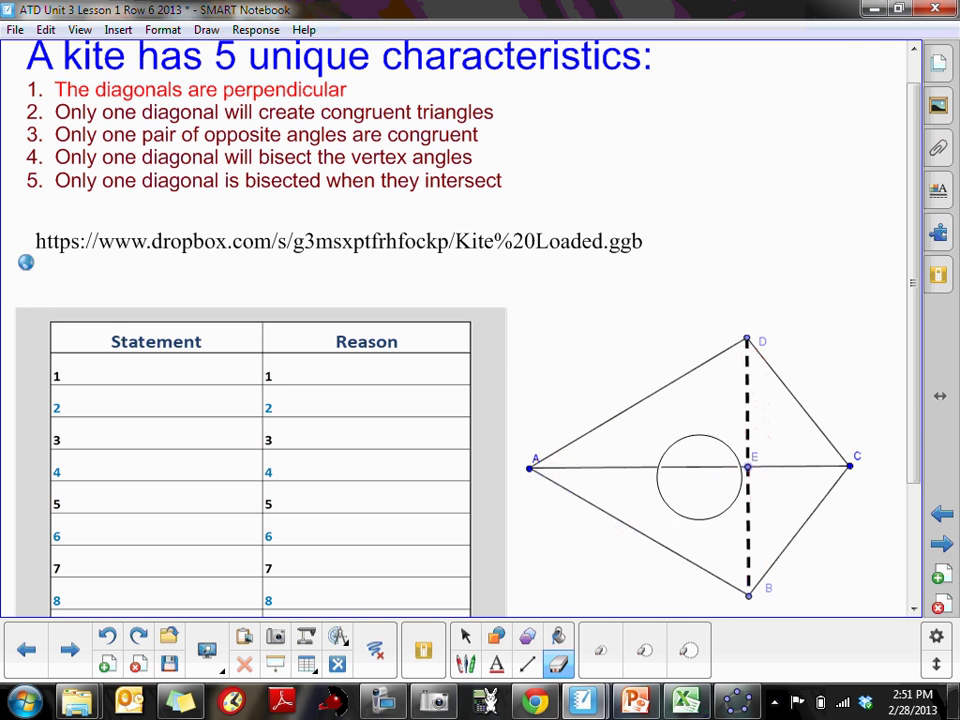
key("Escape")
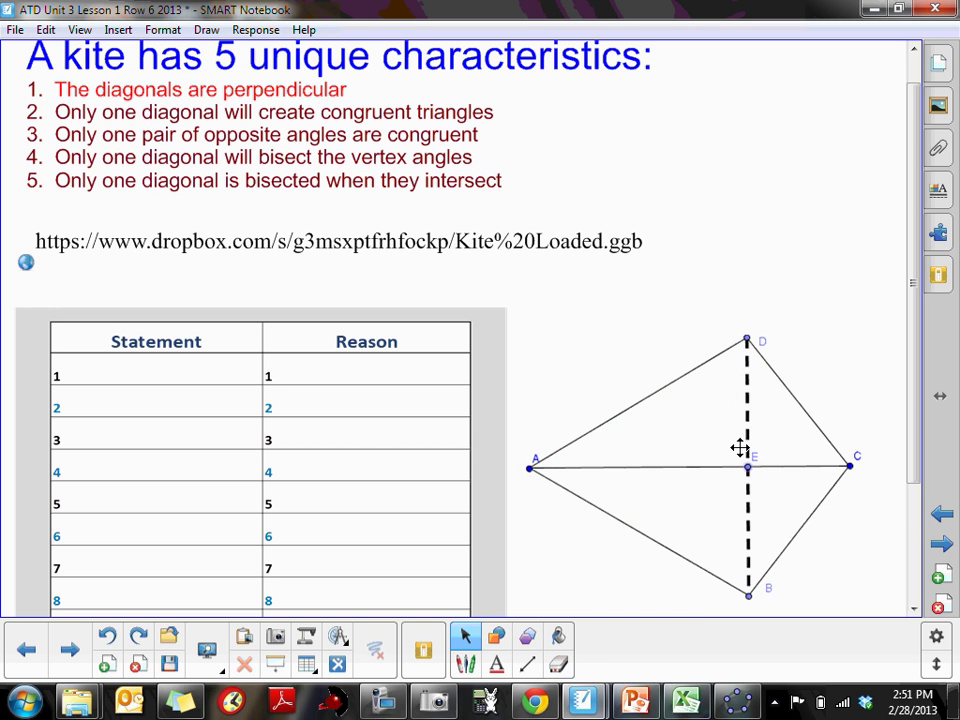